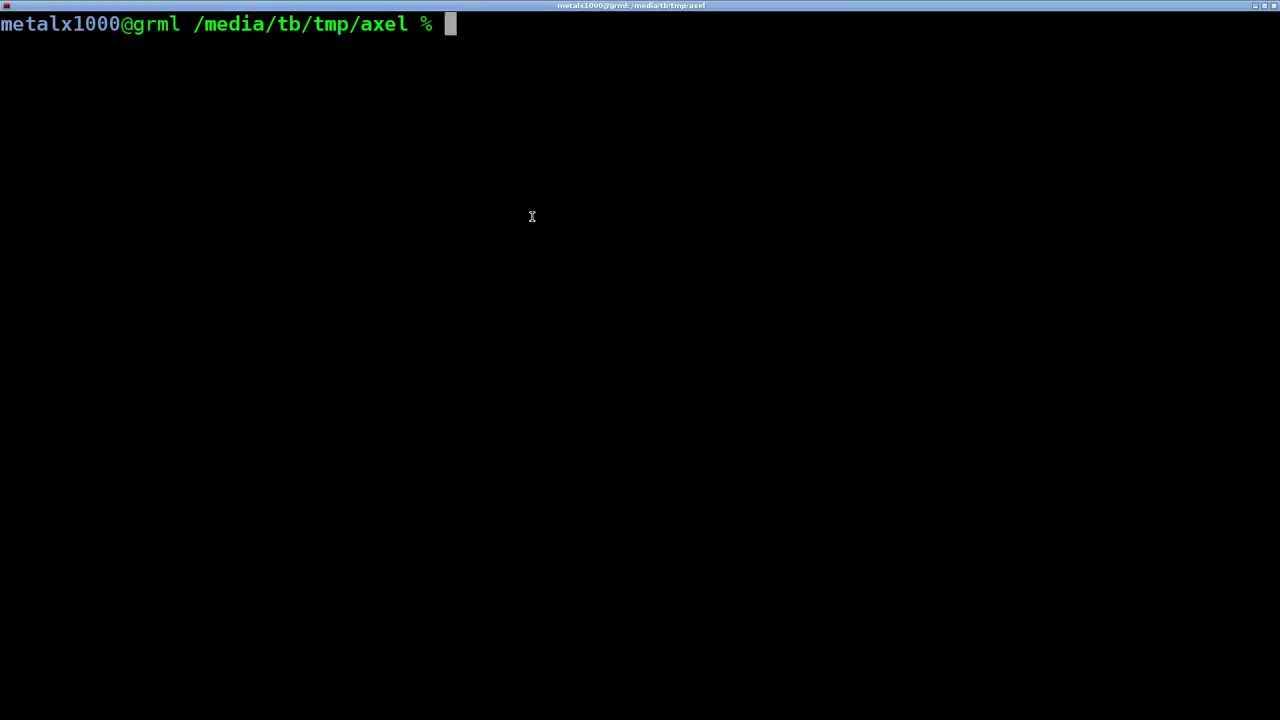
Write the install command "sudo aptitude install axel" at the prompt without running it.
{"action": "type", "text": "apti"}
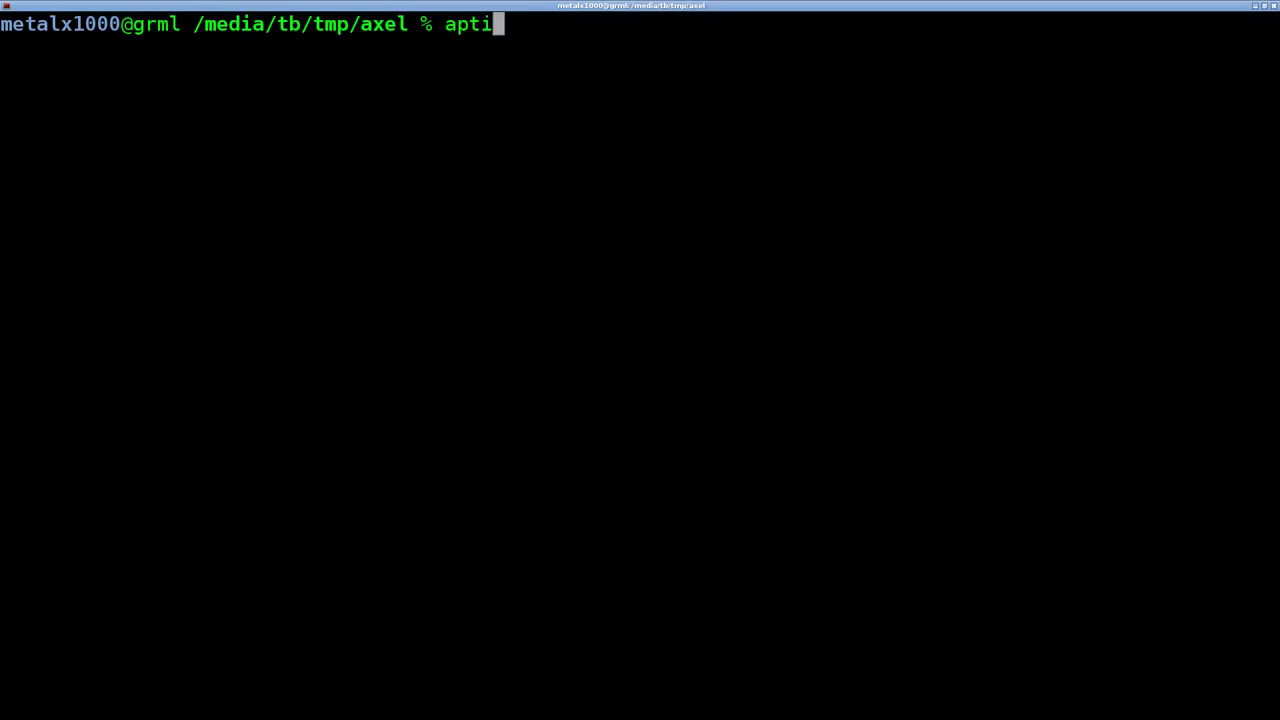
{"action": "type", "text": "tude install axel"}
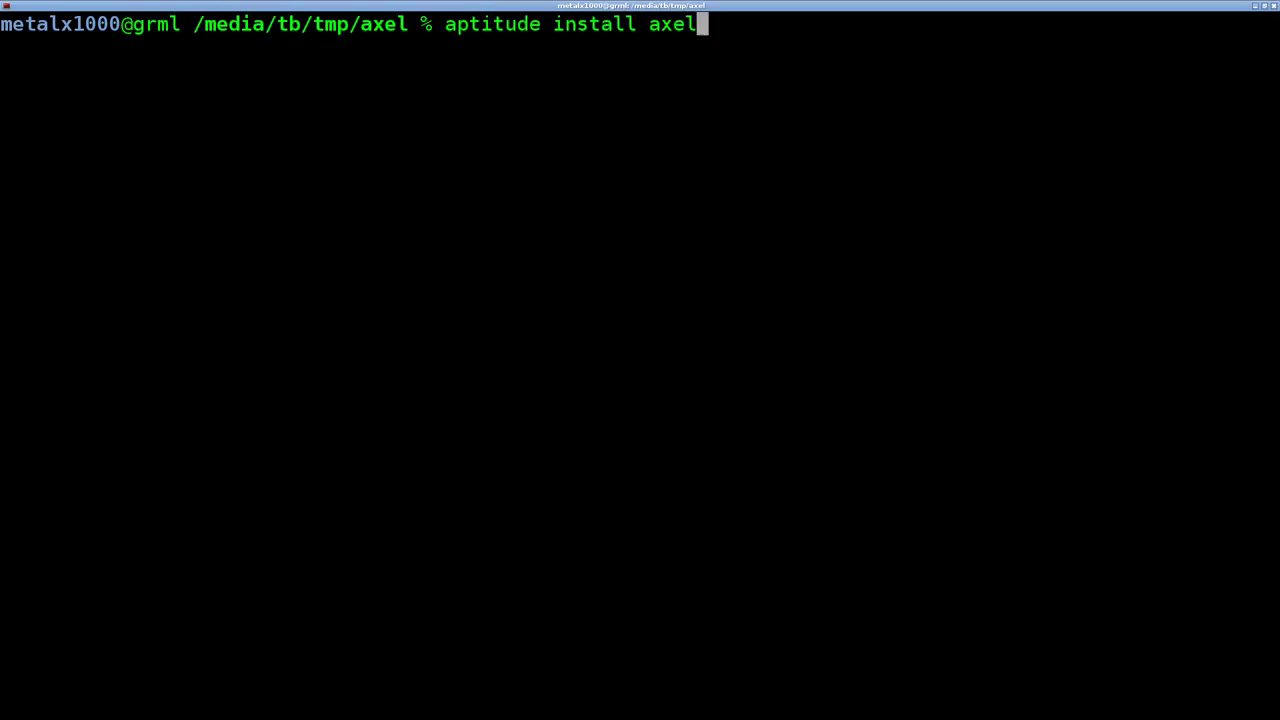
{"action": "key", "text": "ctrl+a"}
{"action": "type", "text": "sudo"}
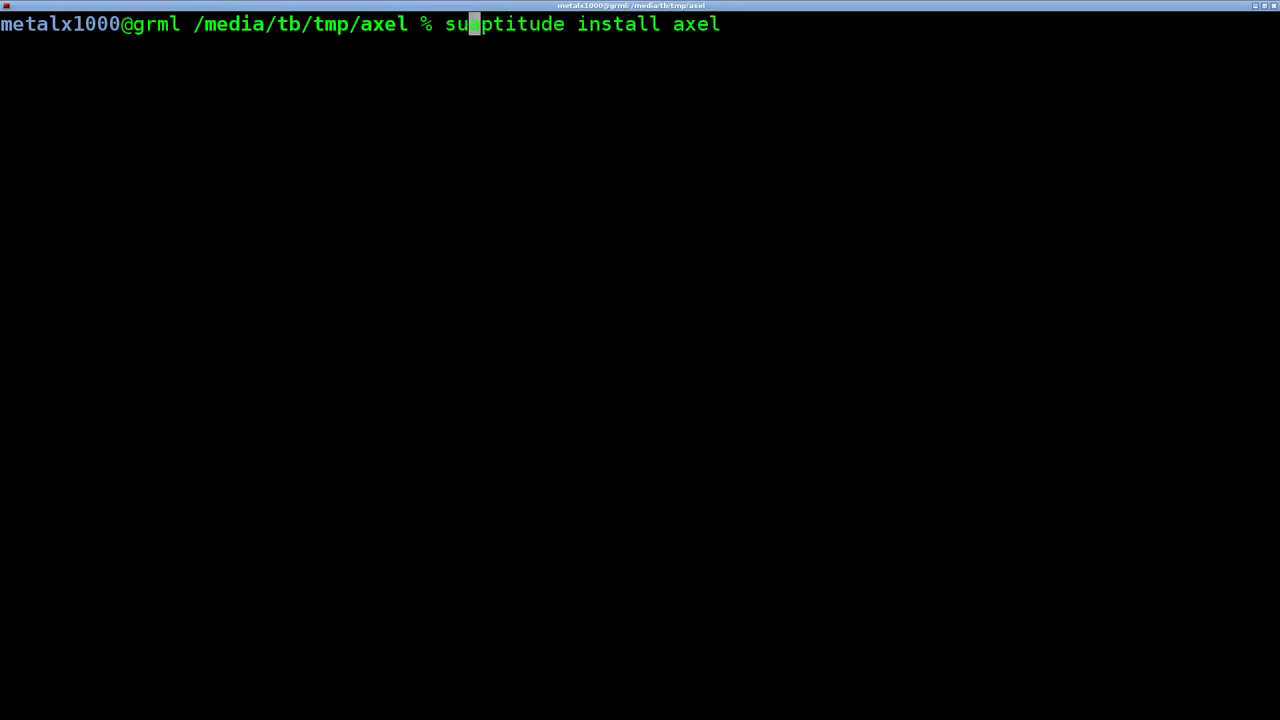
{"action": "key", "text": "ctrl+e"}
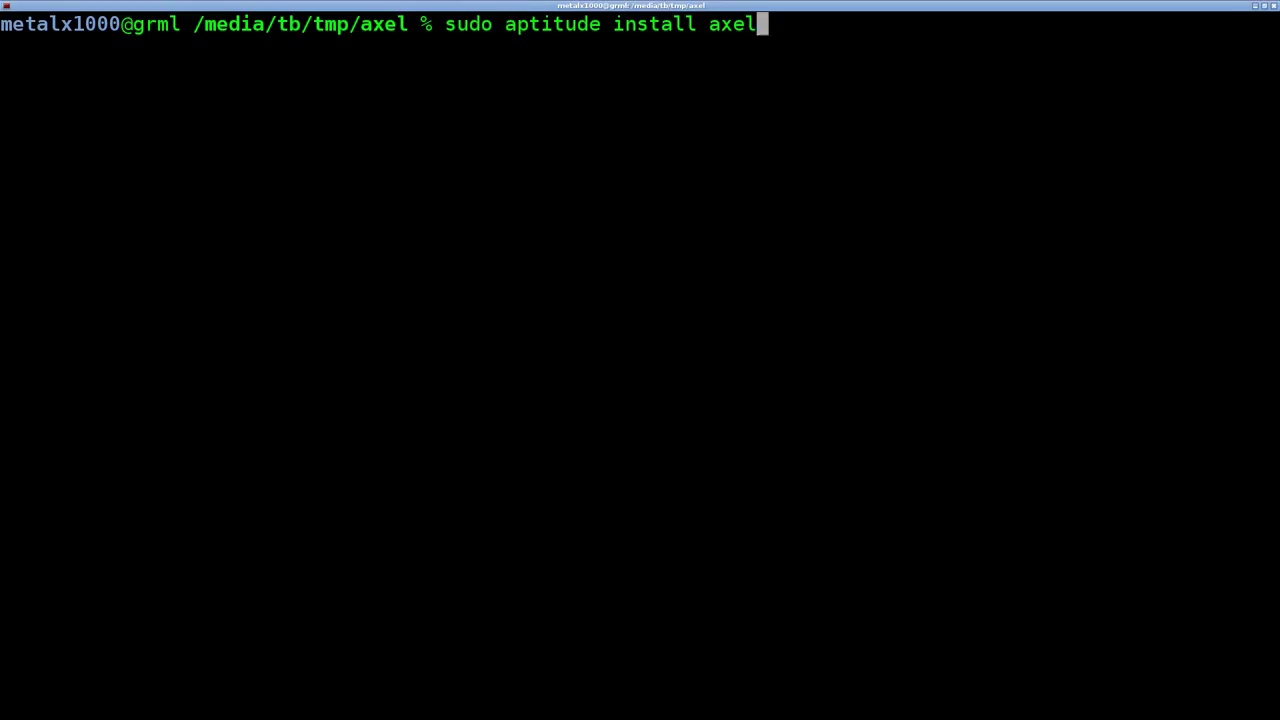
Clear the whole install command from the prompt.
{"action": "key", "text": "BackSpace"}
{"action": "key", "text": "BackSpace"}
{"action": "key", "text": "BackSpace"}
{"action": "key", "text": "BackSpace"}
{"action": "key", "text": "BackSpace"}
{"action": "key", "text": "BackSpace"}
{"action": "key", "text": "BackSpace"}
{"action": "key", "text": "BackSpace"}
{"action": "key", "text": "BackSpace"}
{"action": "key", "text": "BackSpace"}
{"action": "key", "text": "BackSpace"}
{"action": "key", "text": "BackSpace"}
{"action": "key", "text": "BackSpace"}
{"action": "key", "text": "BackSpace"}
{"action": "key", "text": "BackSpace"}
{"action": "key", "text": "BackSpace"}
{"action": "key", "text": "BackSpace"}
{"action": "key", "text": "BackSpace"}
{"action": "key", "text": "BackSpace"}
{"action": "key", "text": "BackSpace"}
{"action": "key", "text": "BackSpace"}
{"action": "key", "text": "BackSpace"}
{"action": "key", "text": "BackSpace"}
{"action": "key", "text": "BackSpace"}
{"action": "key", "text": "BackSpace"}
{"action": "key", "text": "BackSpace"}
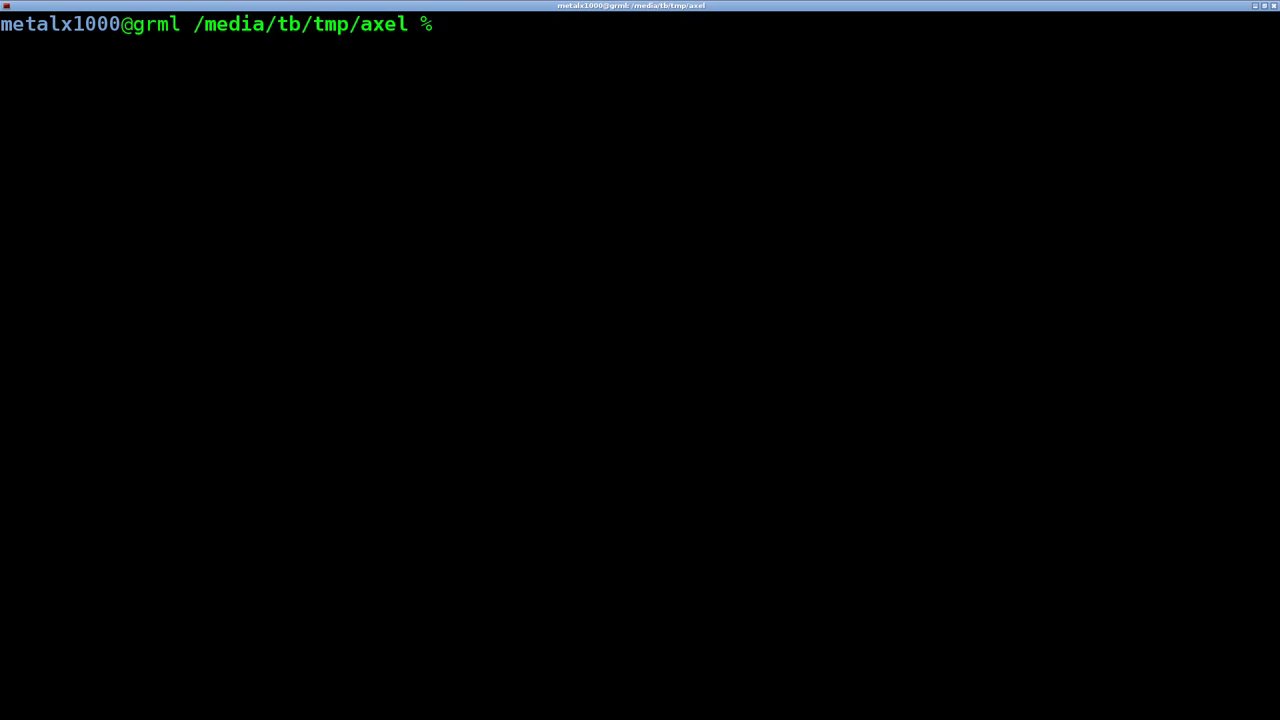
{"action": "type", "text": "wget \"\""}
{"action": "key", "text": "Left"}
{"action": "type", "text": "http://distro.ibiblio.org/tinycorelinux/5.x/x86/release/CorePlus-current.iso"}
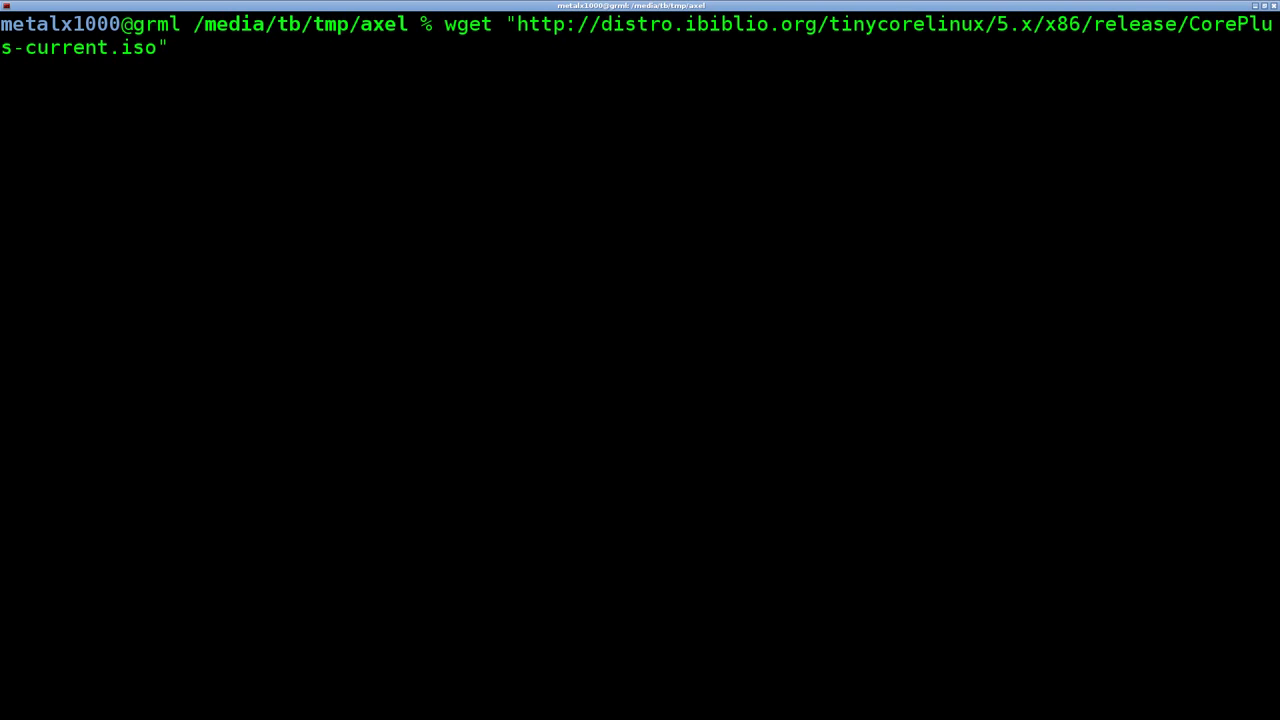
{"action": "key", "text": "Return"}
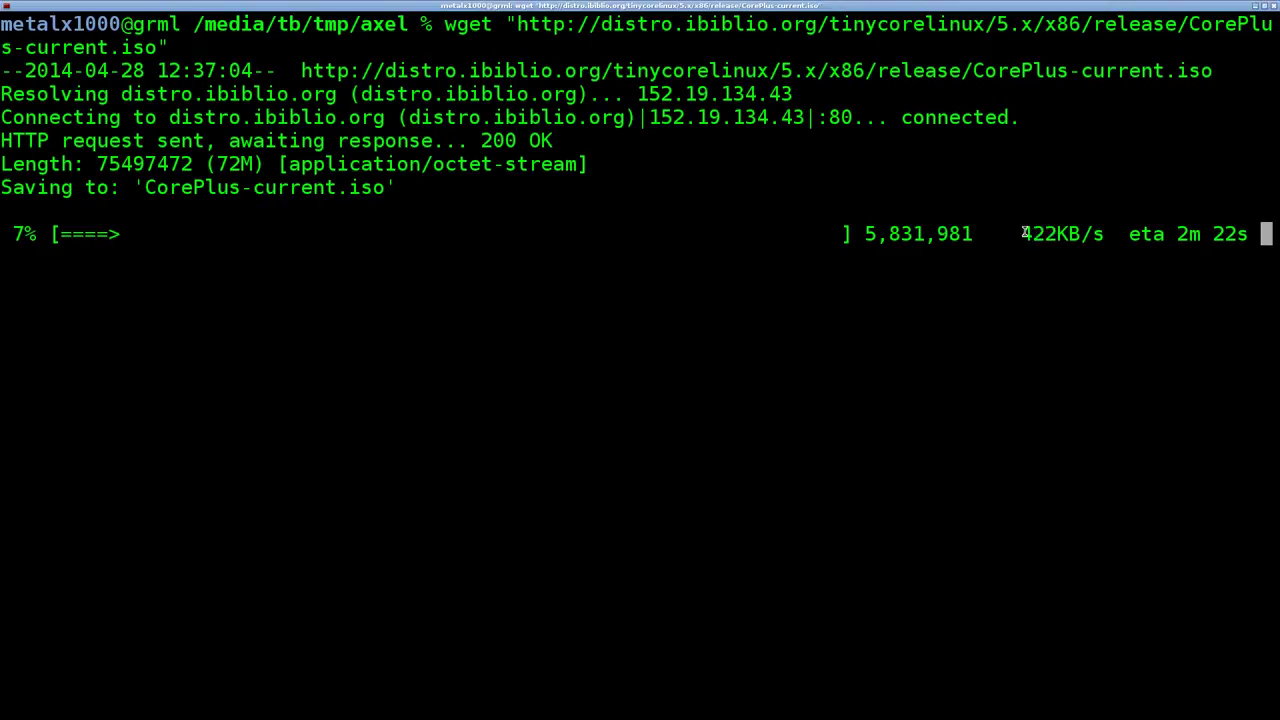
{"action": "left_click_drag", "start_coordinate": [1022, 234], "coordinate": [1058, 234]}
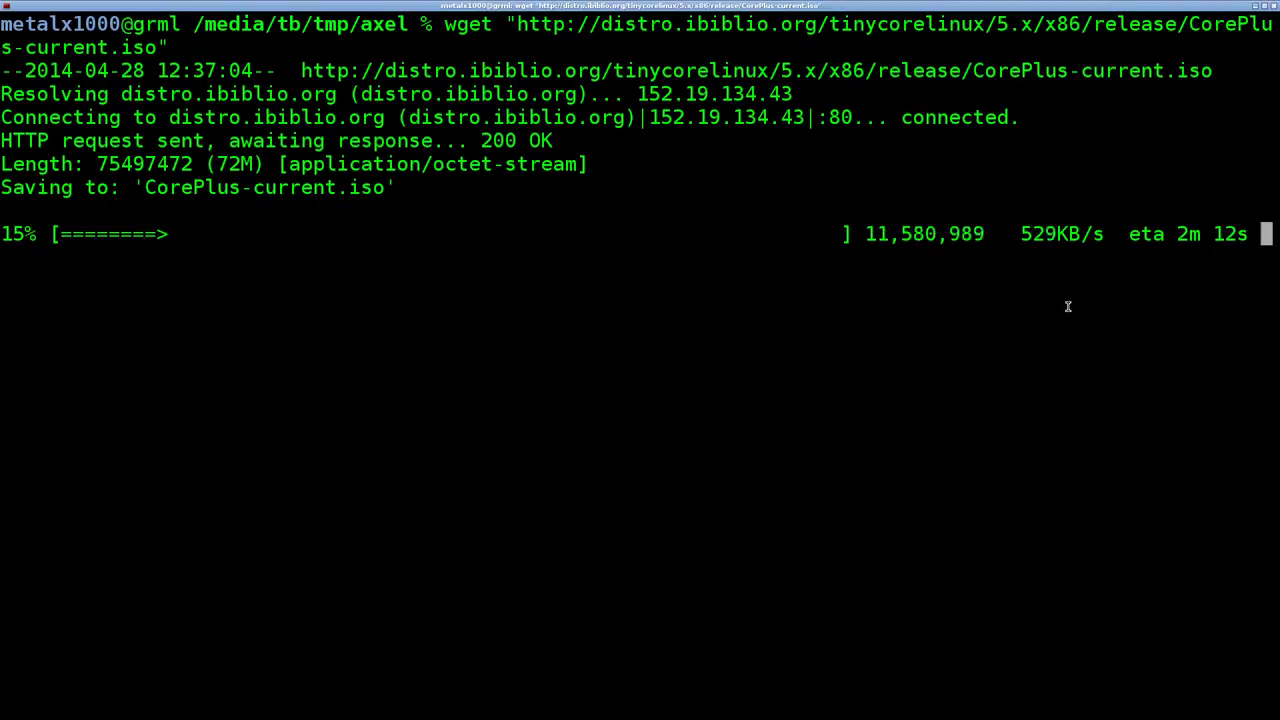
{"action": "key", "text": "ctrl+c"}
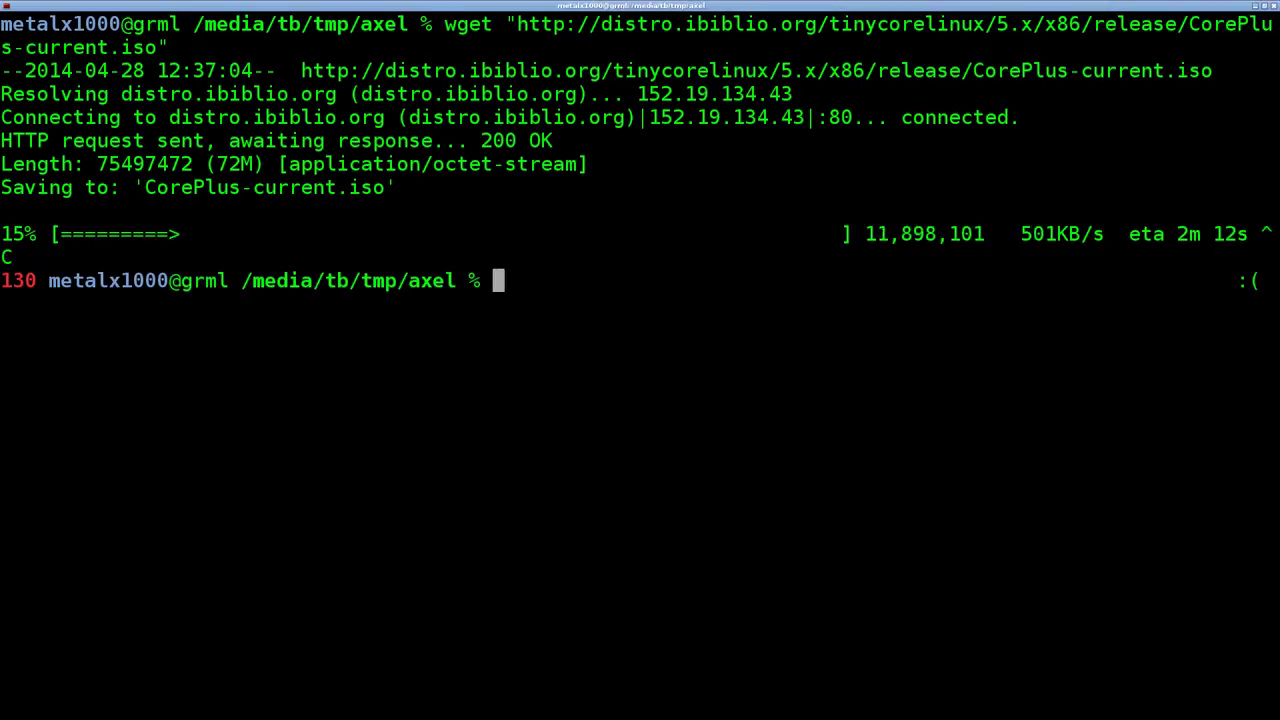
Delete all files in the current directory with "rm *" and approve the deletion.
{"action": "type", "text": "rm *"}
{"action": "key", "text": "Return"}
{"action": "type", "text": "y"}
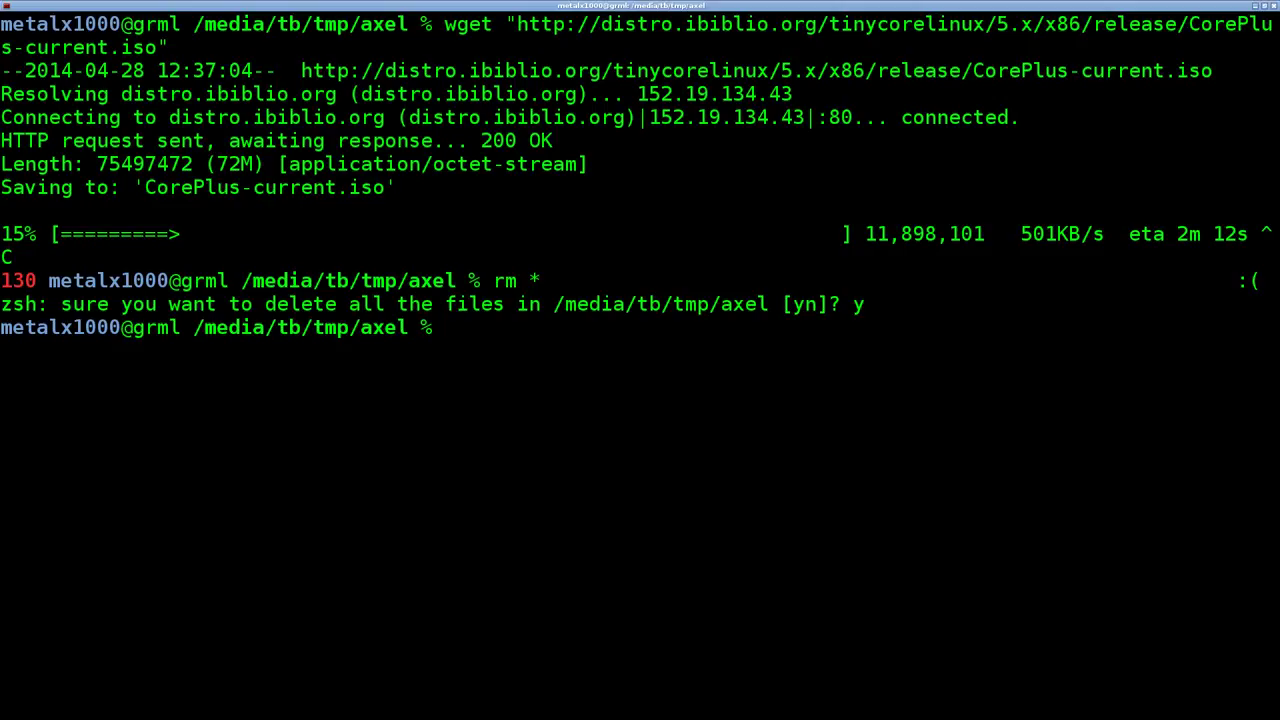
Download the same CorePlus-current.iso URL with axel using "-n 10" for ten connections, and interrupt it after checking the speed.
{"action": "type", "text": "axel -n 10 \"\""}
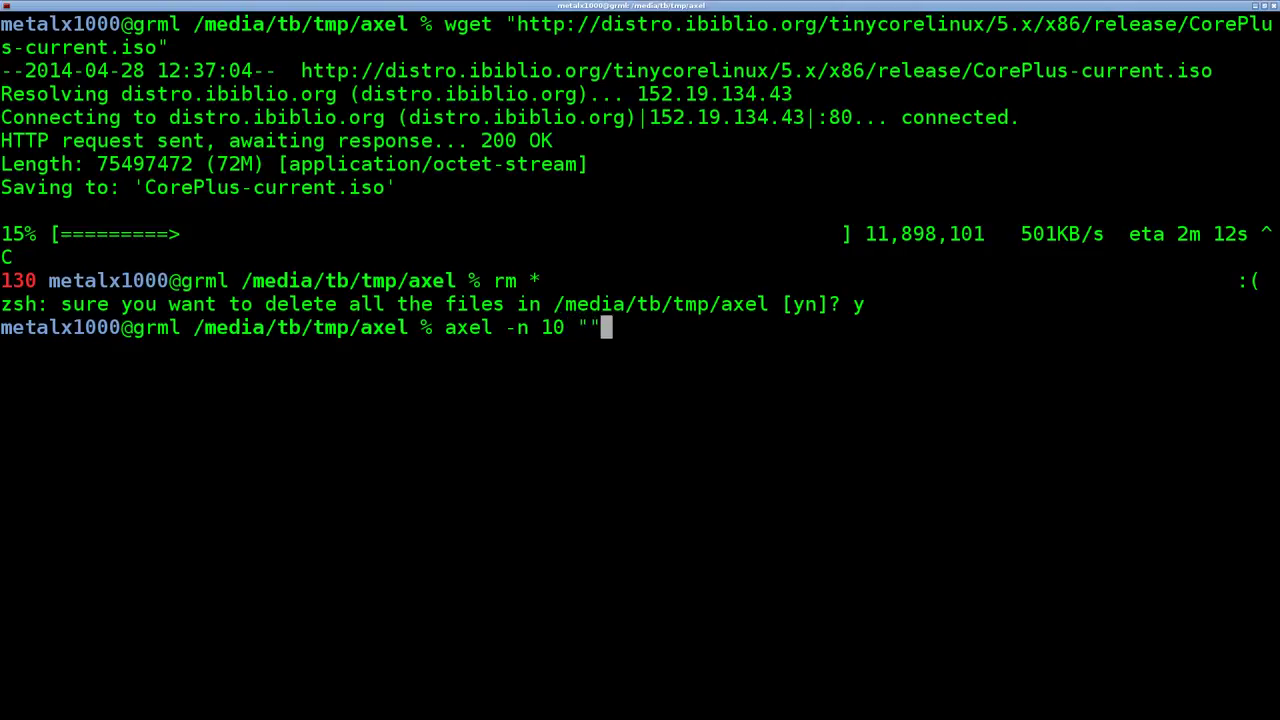
{"action": "key", "text": "Left"}
{"action": "key", "text": "shift+Insert"}
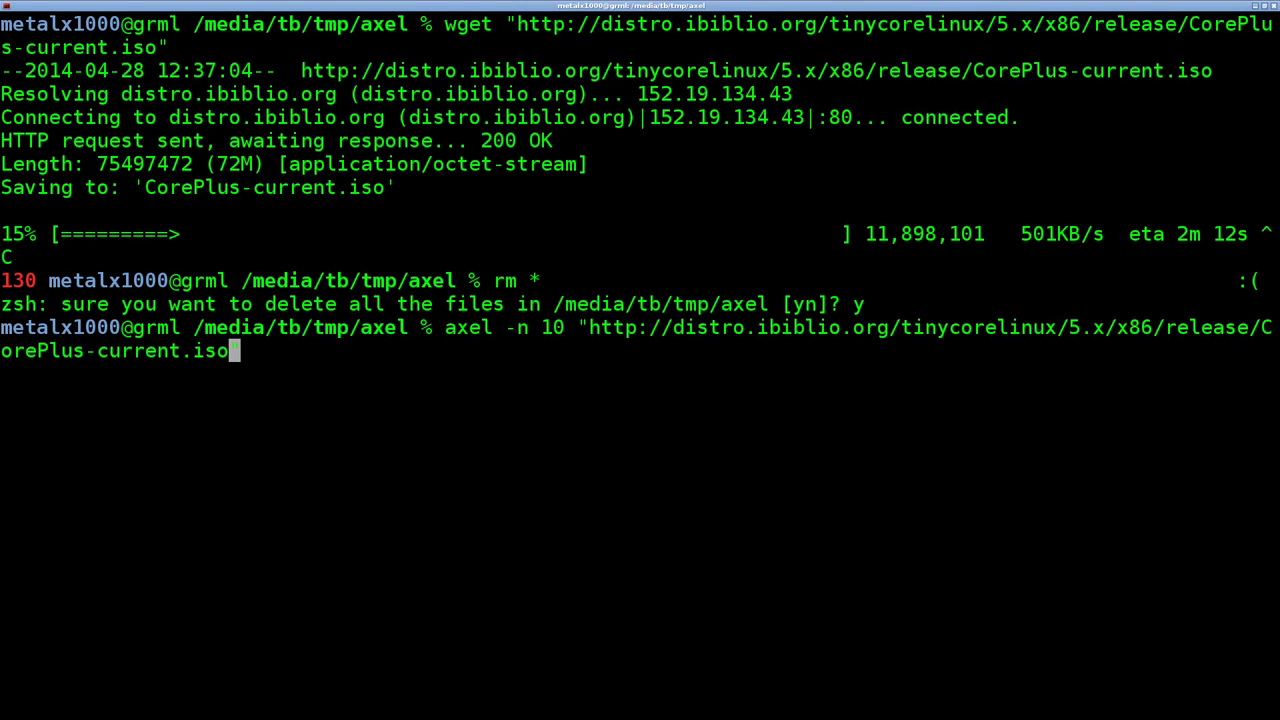
{"action": "key", "text": "Return"}
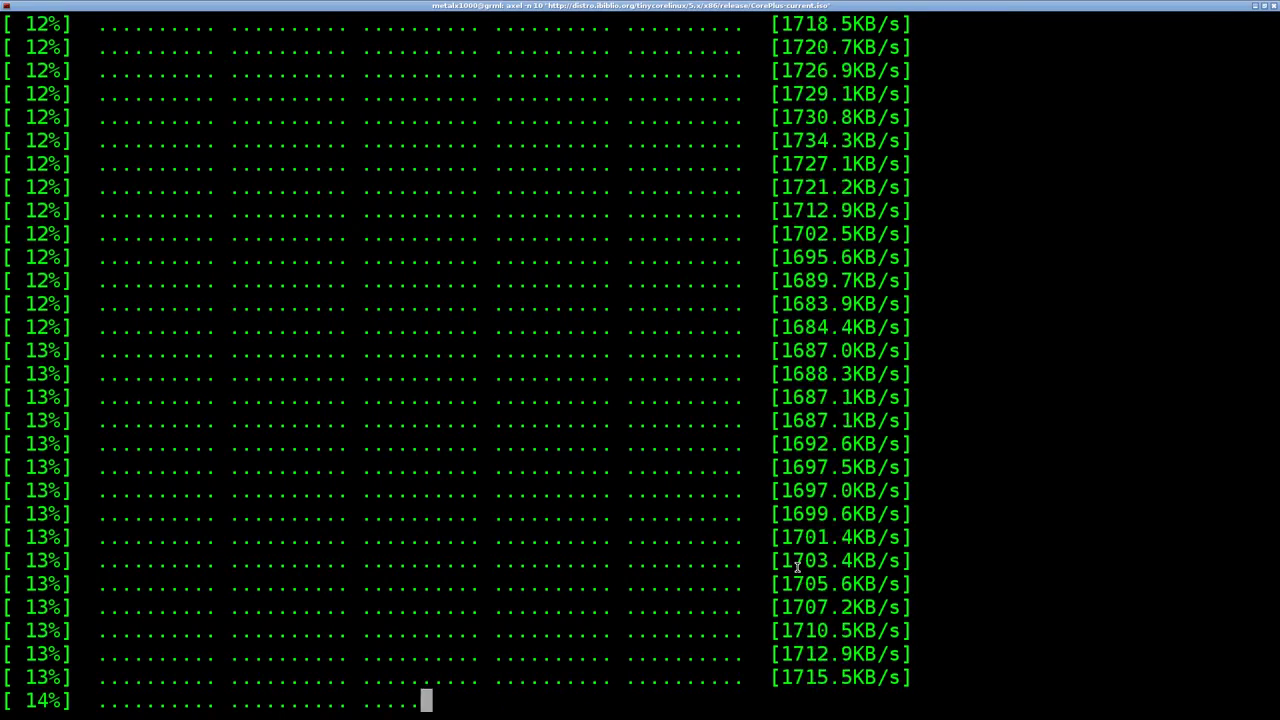
{"action": "key", "text": "ctrl+c"}
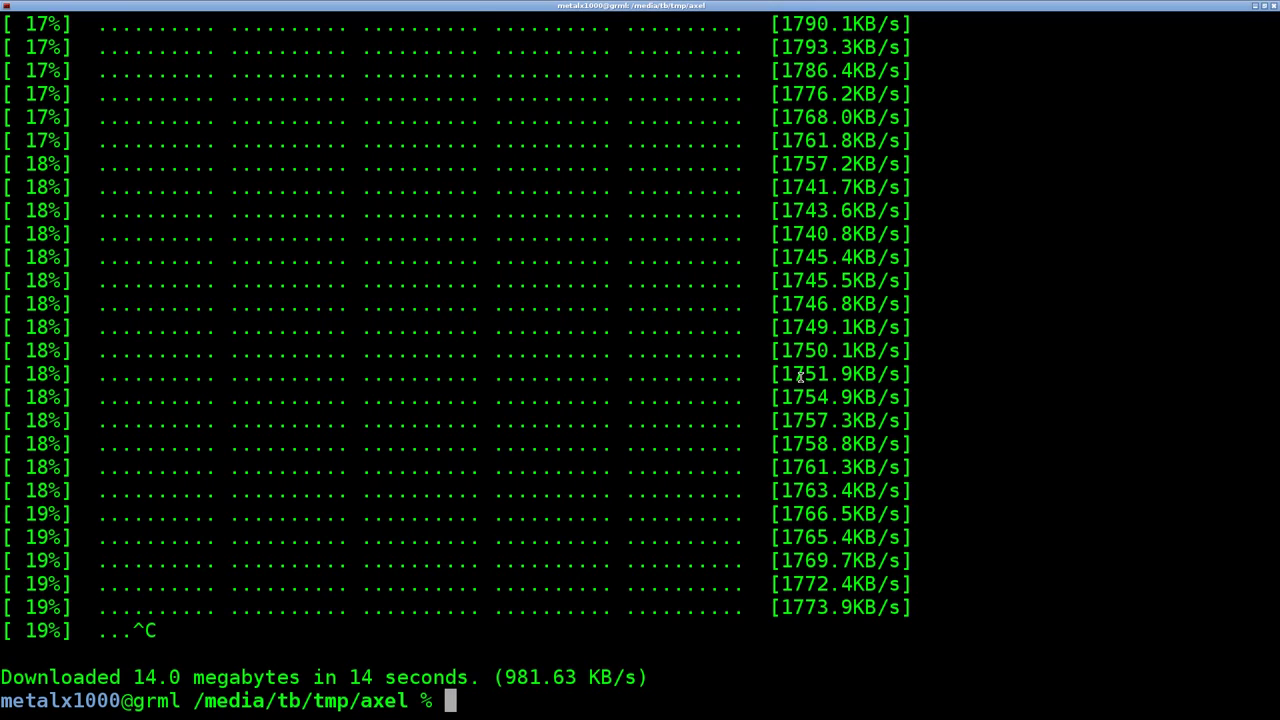
Recall the previous axel command and remove its "-n 10" option.
{"action": "key", "text": "Up"}
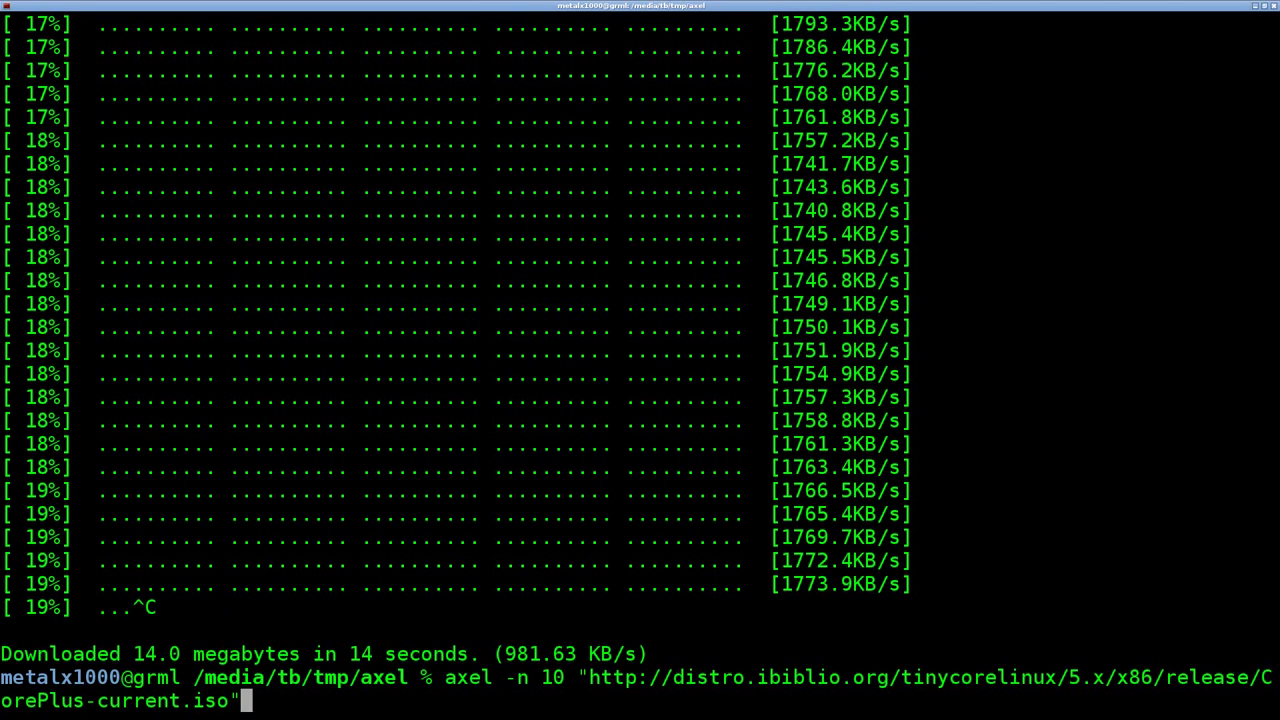
{"action": "key", "text": "Home"}
{"action": "key", "text": "Right"}
{"action": "key", "text": "Right"}
{"action": "key", "text": "Right"}
{"action": "key", "text": "Right"}
{"action": "key", "text": "Right"}
{"action": "key", "text": "Right"}
{"action": "key", "text": "Right"}
{"action": "key", "text": "Right"}
{"action": "key", "text": "Right"}
{"action": "key", "text": "Right"}
{"action": "key", "text": "Left"}
{"action": "key", "text": "Right"}
{"action": "key", "text": "Right"}
{"action": "key", "text": "BackSpace"}
{"action": "key", "text": "BackSpace"}
{"action": "key", "text": "BackSpace"}
{"action": "key", "text": "BackSpace"}
{"action": "key", "text": "BackSpace"}
{"action": "key", "text": "BackSpace"}
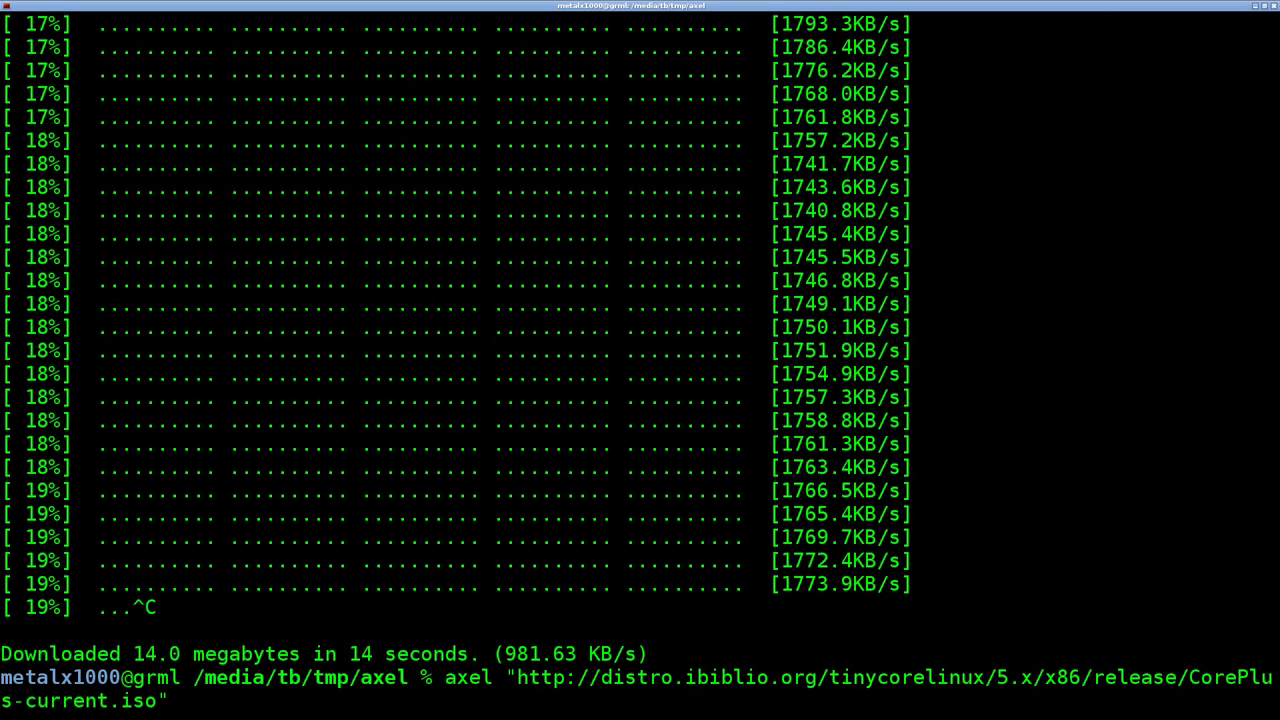
{"action": "key", "text": "Right"}
{"action": "key", "text": "Right"}
{"action": "key", "text": "Right"}
{"action": "key", "text": "Right"}
{"action": "key", "text": "Right"}
{"action": "key", "text": "Right"}
{"action": "key", "text": "Right"}
{"action": "key", "text": "Right"}
{"action": "key", "text": "Delete"}
{"action": "key", "text": "Delete"}
{"action": "key", "text": "Delete"}
{"action": "key", "text": "Delete"}
{"action": "key", "text": "Delete"}
{"action": "key", "text": "Delete"}
{"action": "key", "text": "Delete"}
{"action": "key", "text": "Delete"}
{"action": "key", "text": "Delete"}
{"action": "key", "text": "Delete"}
{"action": "key", "text": "Delete"}
{"action": "key", "text": "Delete"}
{"action": "key", "text": "Delete"}
{"action": "key", "text": "Delete"}
{"action": "key", "text": "Delete"}
{"action": "key", "text": "Delete"}
{"action": "key", "text": "Delete"}
{"action": "key", "text": "Delete"}
{"action": "key", "text": "Delete"}
{"action": "key", "text": "Delete"}
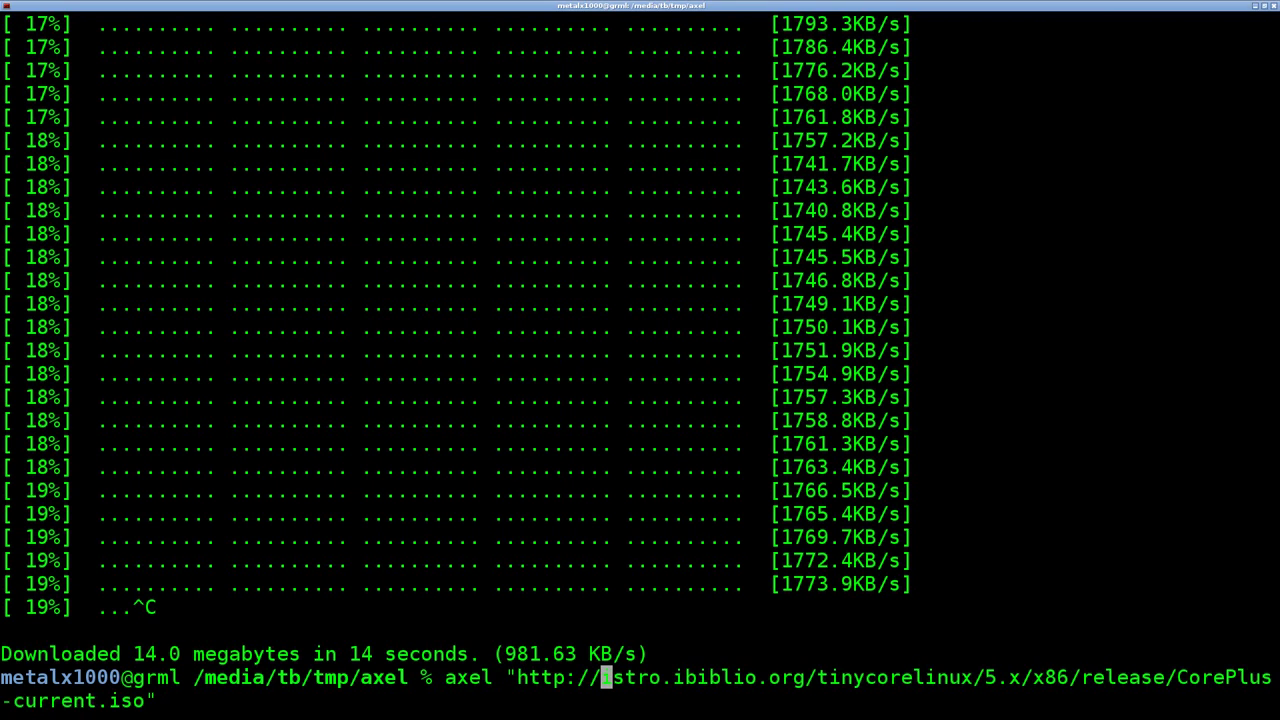
{"action": "key", "text": "Delete"}
{"action": "key", "text": "Delete"}
{"action": "key", "text": "Delete"}
{"action": "key", "text": "Delete"}
{"action": "key", "text": "Delete"}
{"action": "key", "text": "Delete"}
{"action": "key", "text": "Delete"}
{"action": "key", "text": "Delete"}
{"action": "key", "text": "Delete"}
{"action": "key", "text": "Delete"}
{"action": "key", "text": "Delete"}
{"action": "key", "text": "Delete"}
{"action": "key", "text": "Delete"}
{"action": "key", "text": "Delete"}
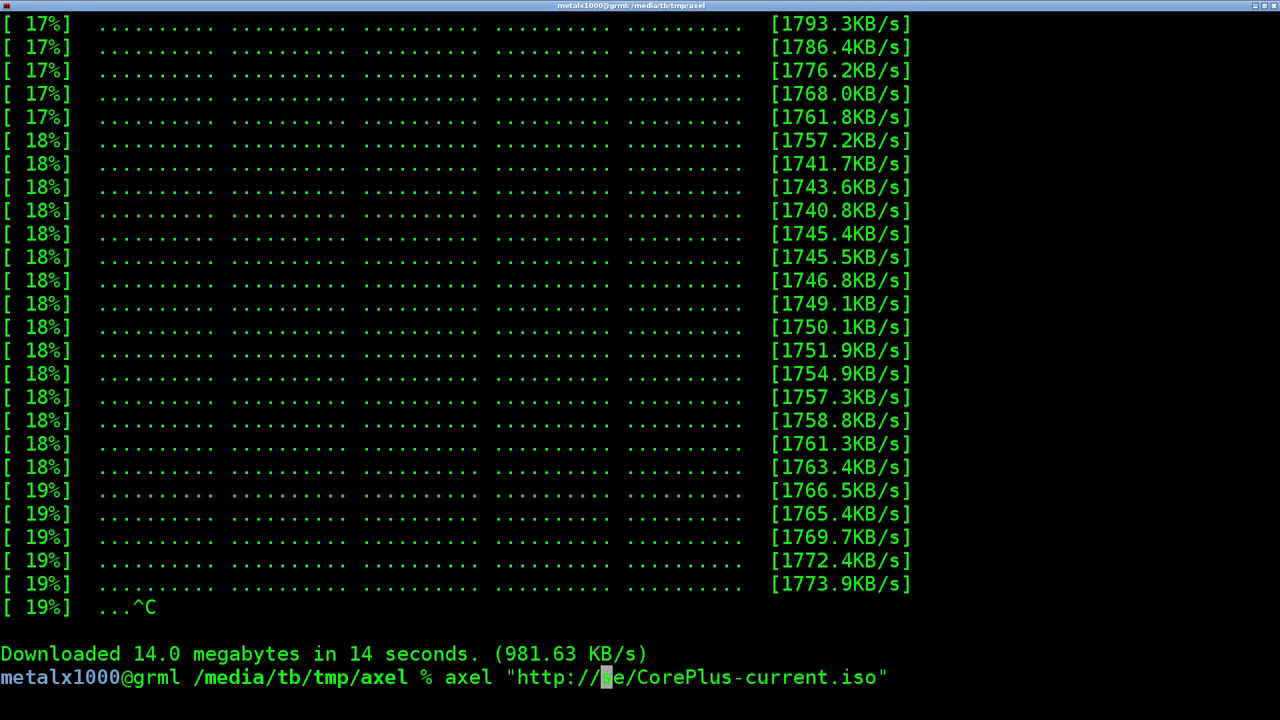
{"action": "type", "text": "linux.com"}
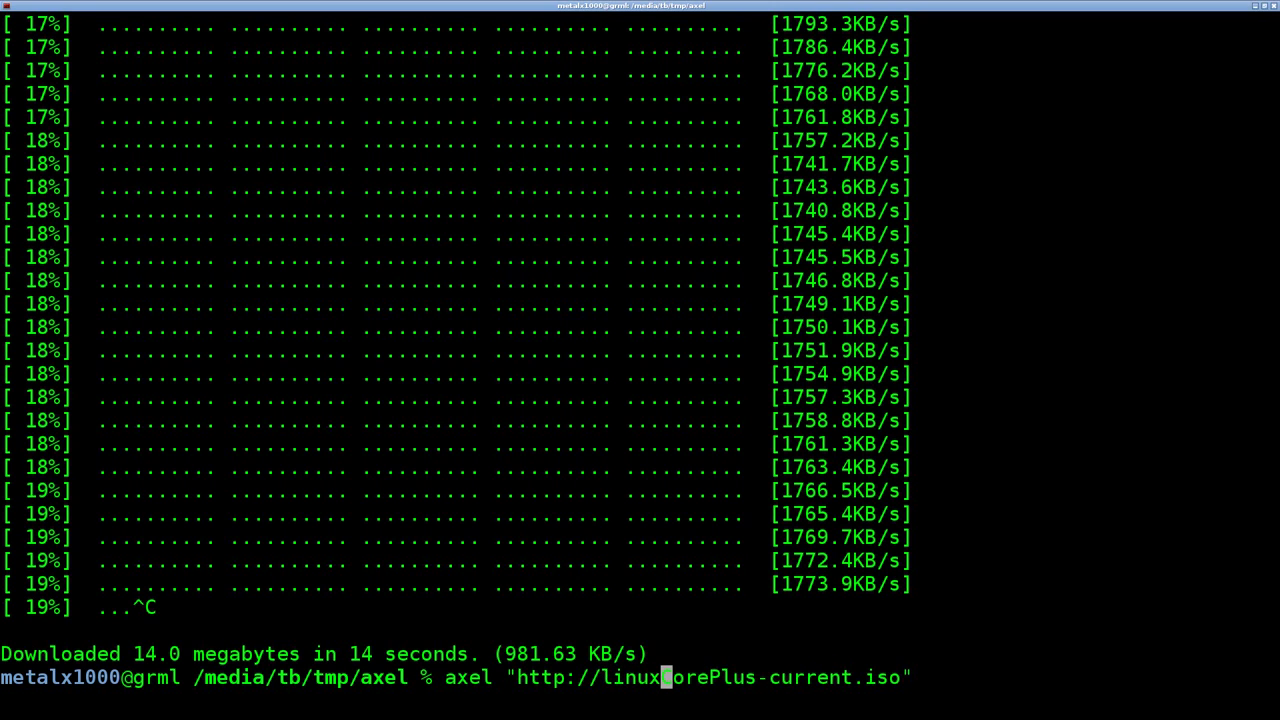
{"action": "type", "text": "/"}
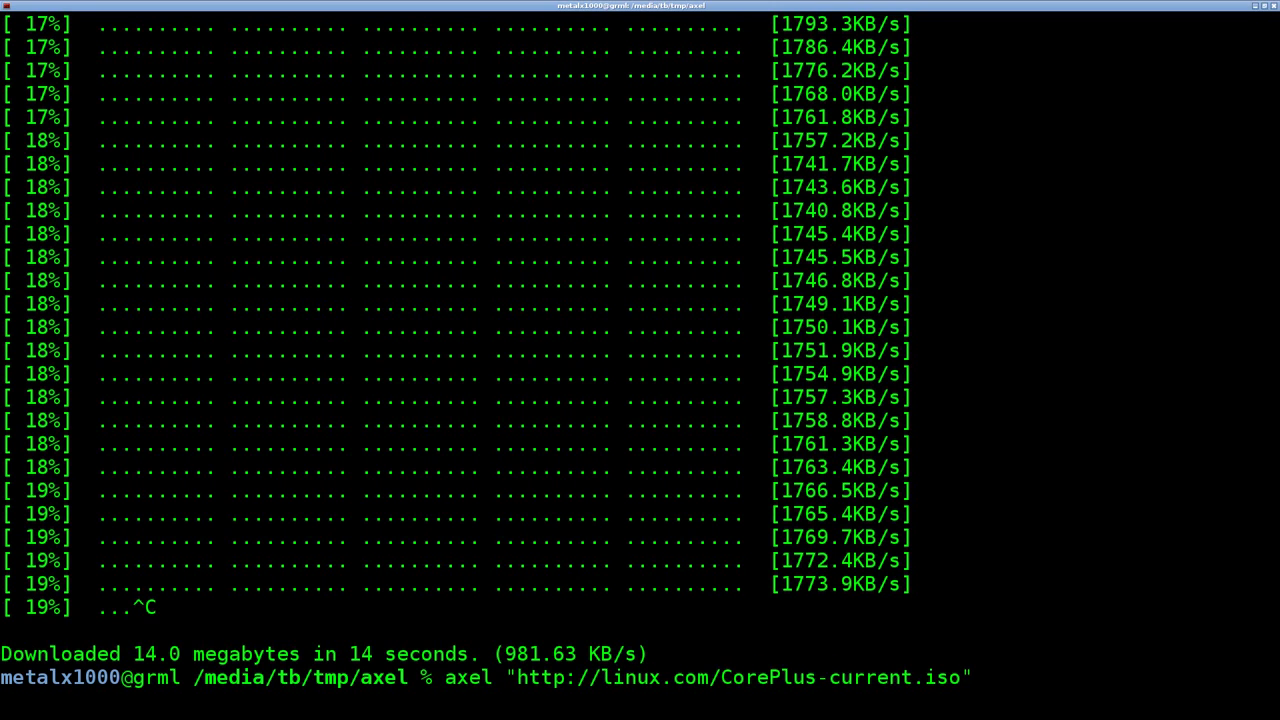
Shorten the ISO file name in the axel URL to Core.iso.
{"action": "key", "text": "Right"}
{"action": "key", "text": "Right"}
{"action": "key", "text": "Right"}
{"action": "key", "text": "Right"}
{"action": "key", "text": "Delete"}
{"action": "key", "text": "Delete"}
{"action": "key", "text": "Delete"}
{"action": "key", "text": "Delete"}
{"action": "key", "text": "Delete"}
{"action": "key", "text": "Delete"}
{"action": "key", "text": "Delete"}
{"action": "key", "text": "Delete"}
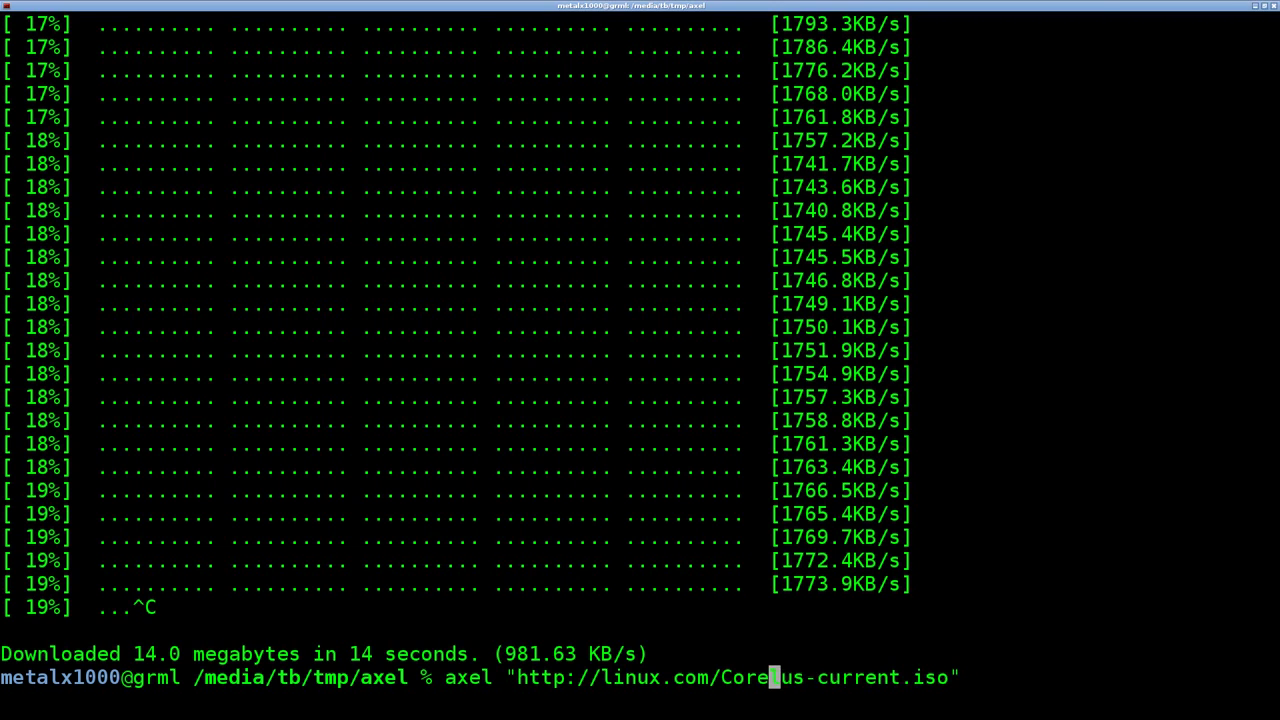
{"action": "key", "text": "Delete"}
{"action": "key", "text": "Delete"}
{"action": "key", "text": "Delete"}
{"action": "key", "text": "Delete"}
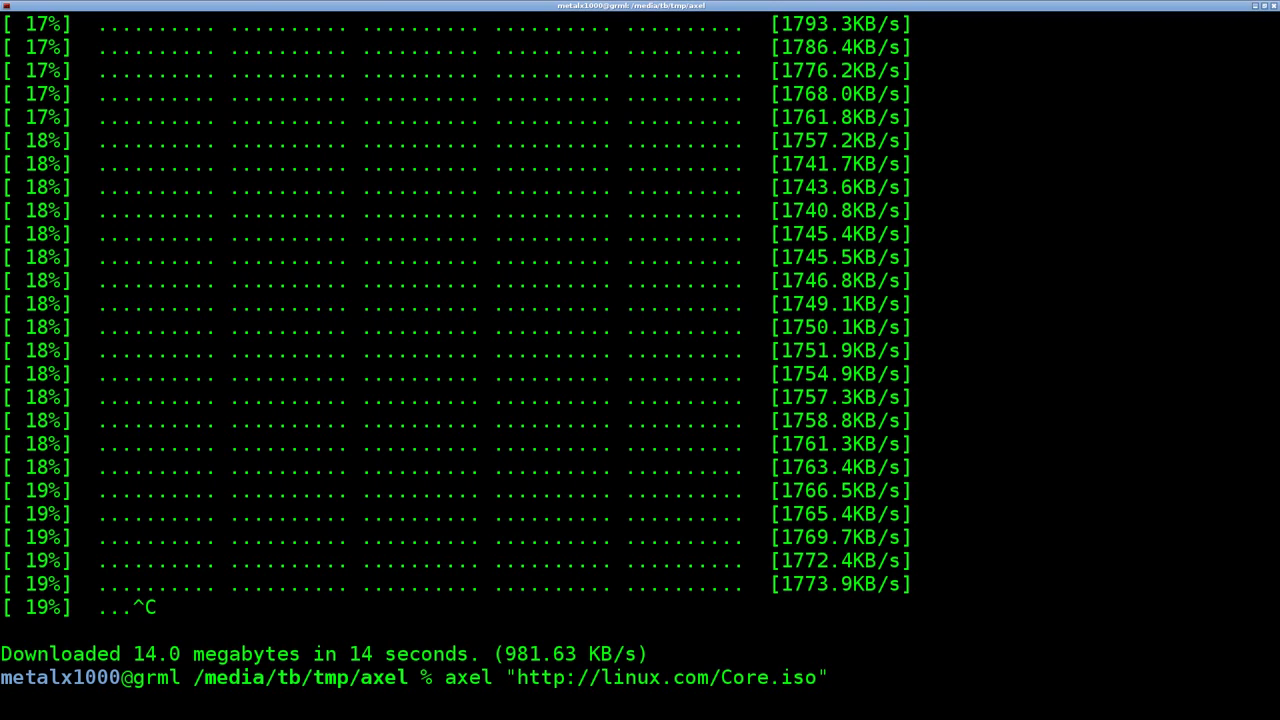
{"action": "double_click", "coordinate": [674, 680]}
{"action": "key", "text": "ctrl+c"}
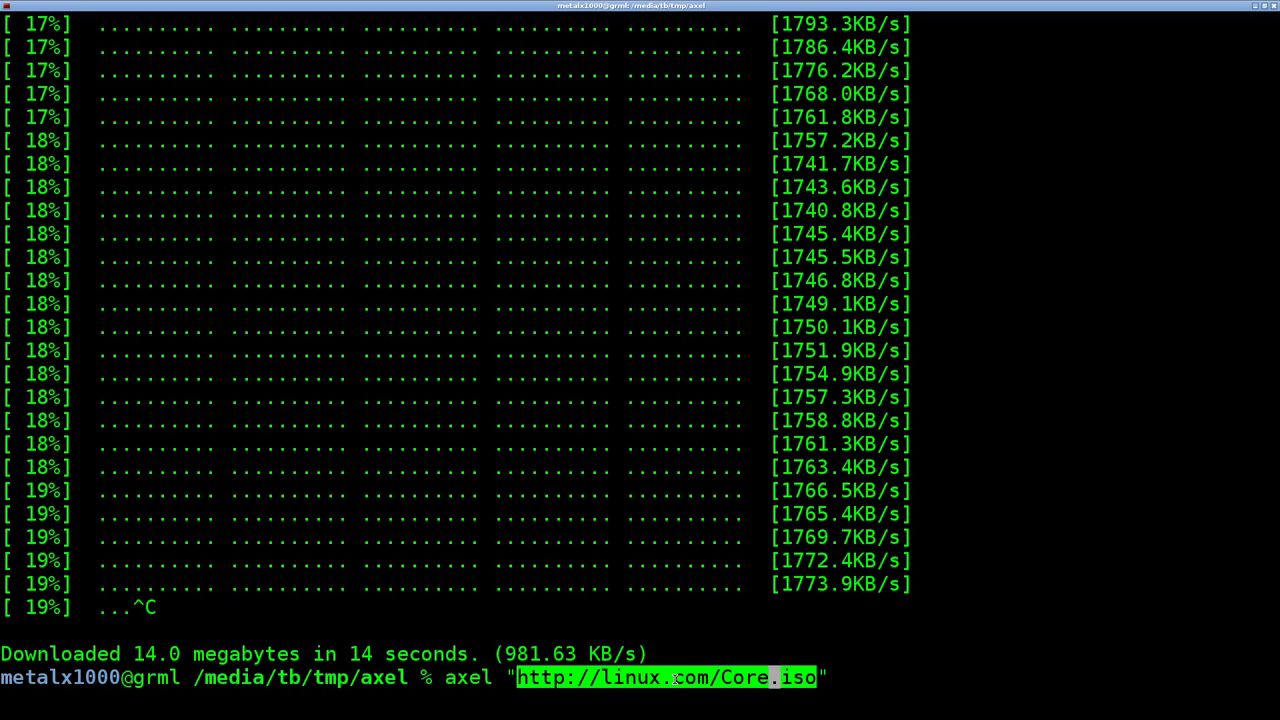
{"action": "left_click", "coordinate": [943, 680]}
{"action": "key", "text": "End"}
{"action": "type", "text": "\""}
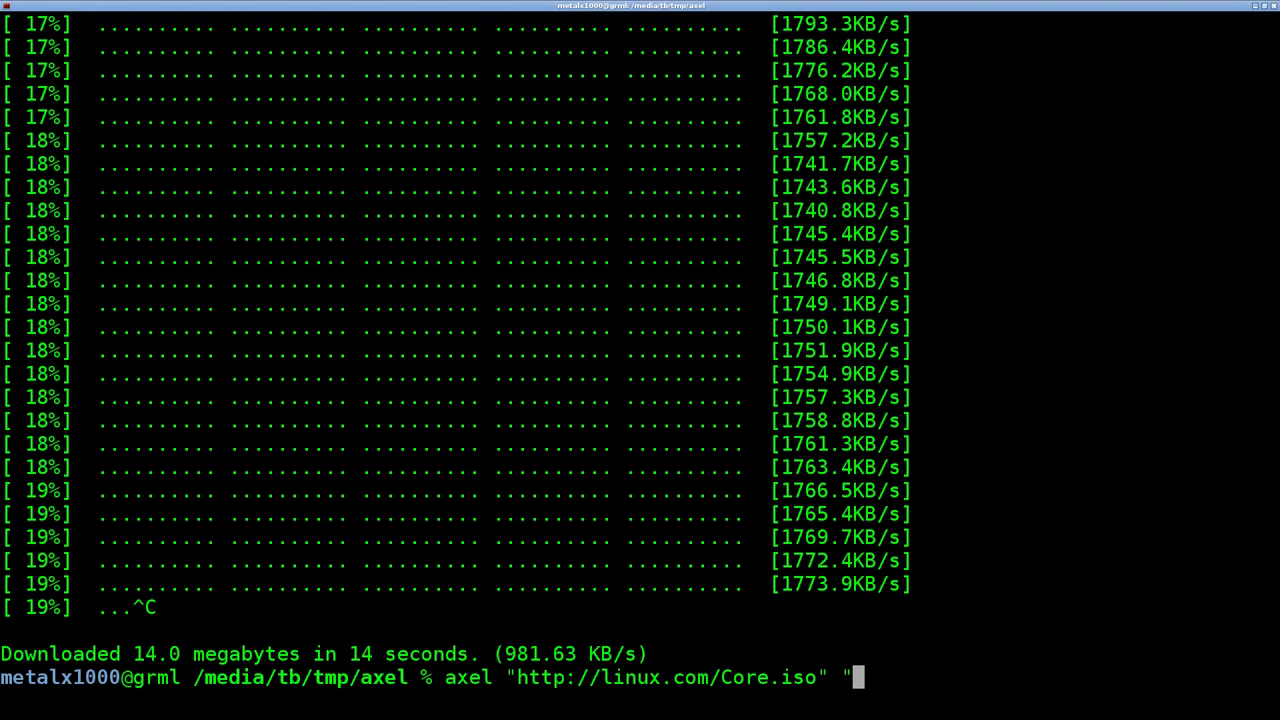
{"action": "middle_click", "coordinate": [950, 680]}
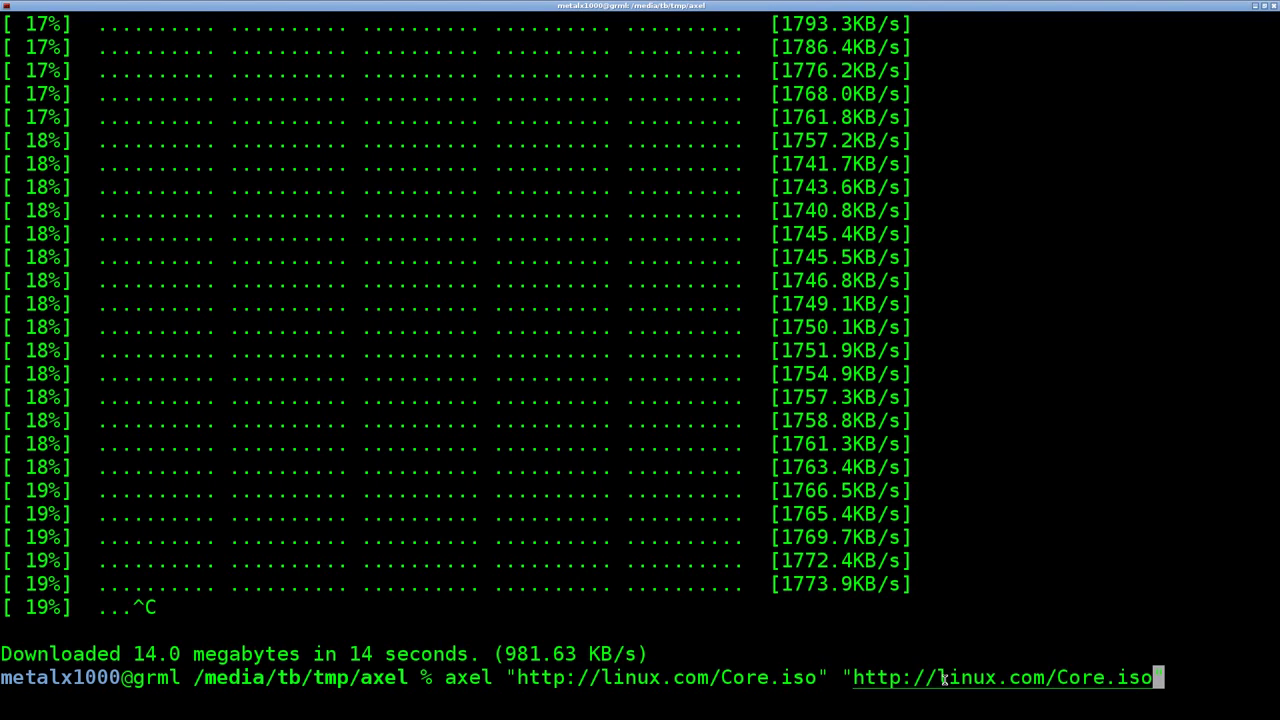
{"action": "key", "text": "Left"}
{"action": "key", "text": "Left"}
{"action": "key", "text": "Left"}
{"action": "key", "text": "Left"}
{"action": "key", "text": "Left"}
{"action": "key", "text": "Left"}
{"action": "key", "text": "Left"}
{"action": "key", "text": "Left"}
{"action": "key", "text": "Left"}
{"action": "key", "text": "BackSpace"}
{"action": "key", "text": "BackSpace"}
{"action": "key", "text": "BackSpace"}
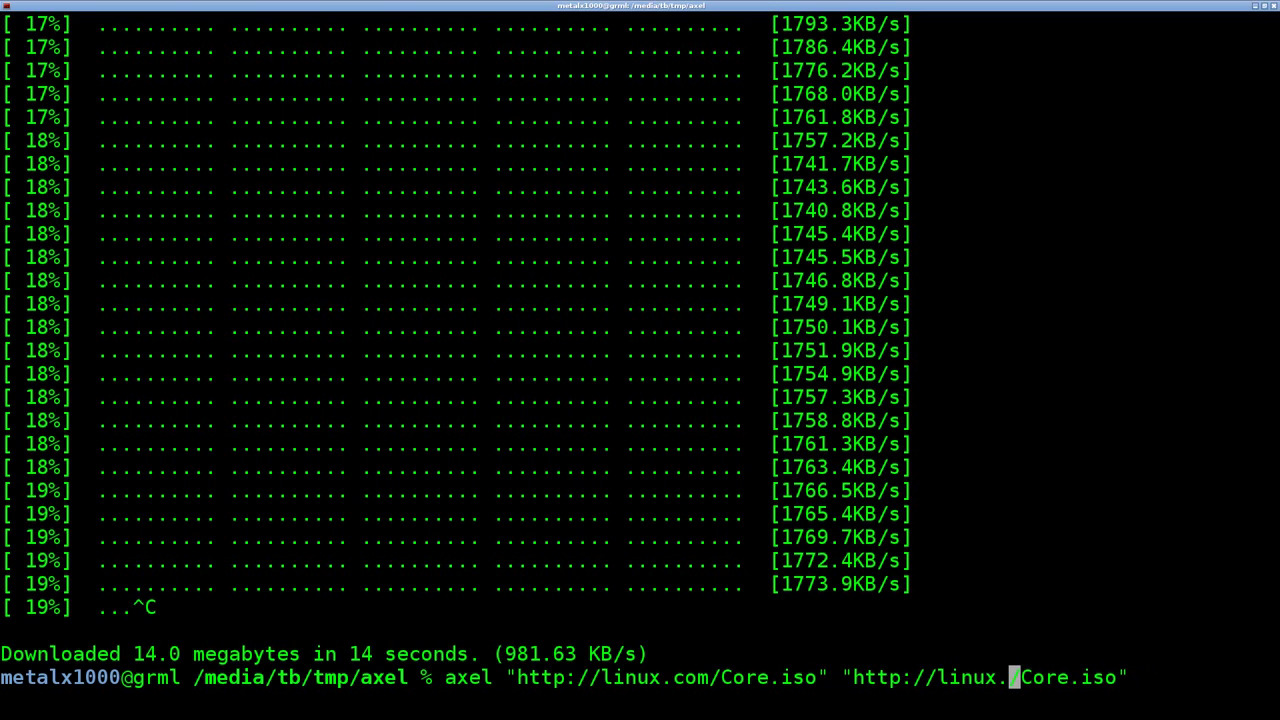
{"action": "type", "text": "net"}
{"action": "key", "text": "End"}
{"action": "type", "text": "\"\""}
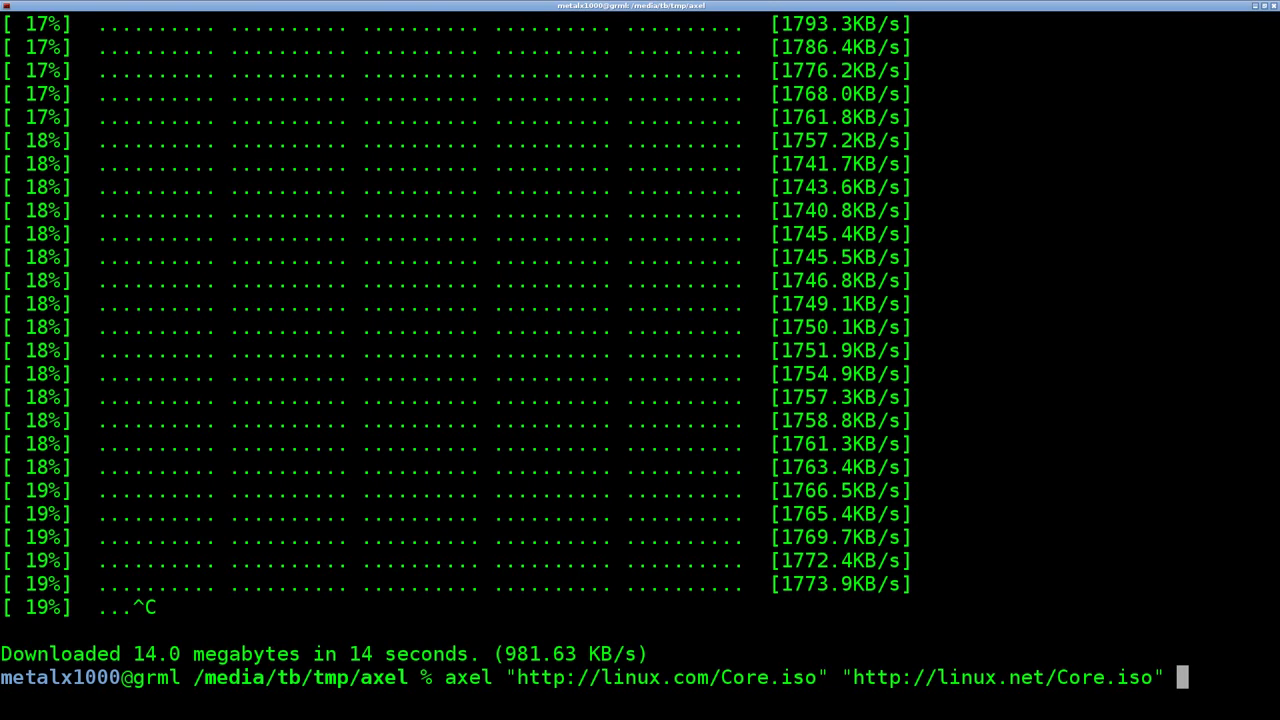
{"action": "key", "text": "Left"}
{"action": "middle_click", "coordinate": [950, 680]}
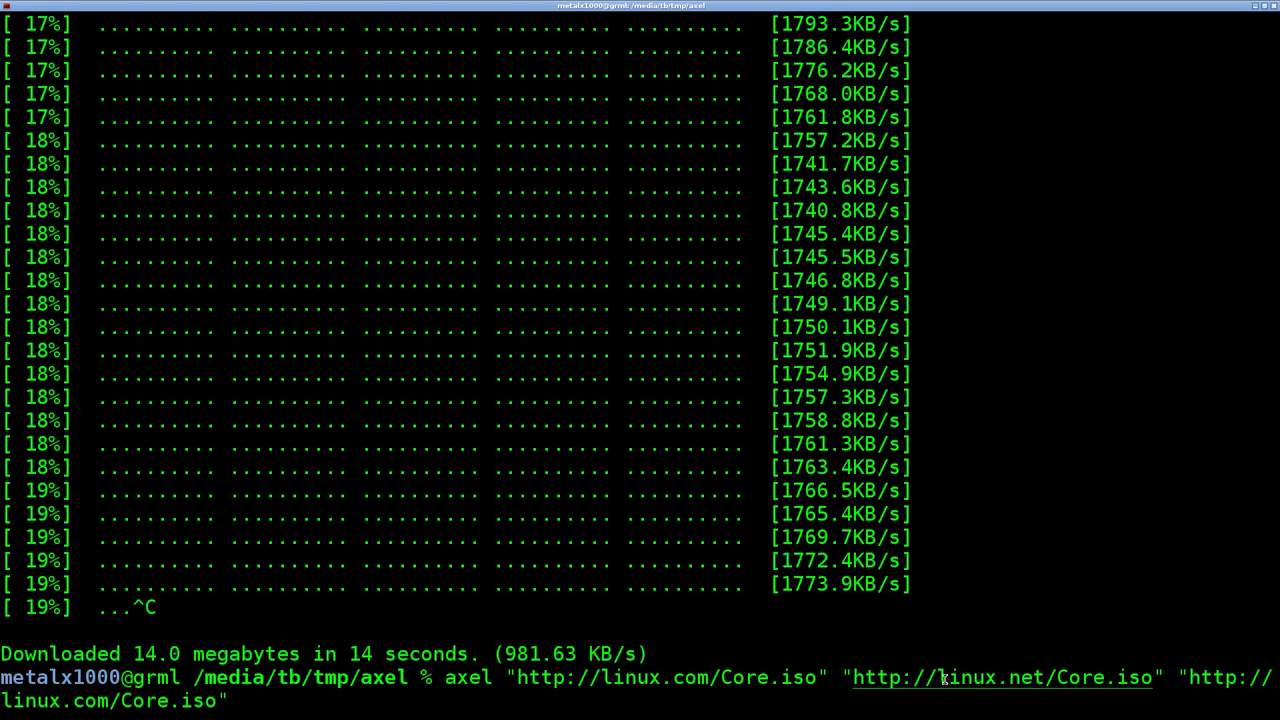
{"action": "key", "text": "Left"}
{"action": "key", "text": "Left"}
{"action": "key", "text": "Left"}
{"action": "key", "text": "Left"}
{"action": "key", "text": "Left"}
{"action": "key", "text": "Left"}
{"action": "key", "text": "Left"}
{"action": "key", "text": "Left"}
{"action": "key", "text": "Left"}
{"action": "key", "text": "Left"}
{"action": "key", "text": "Left"}
{"action": "key", "text": "Left"}
{"action": "key", "text": "Left"}
{"action": "key", "text": "Left"}
{"action": "key", "text": "Left"}
{"action": "key", "text": "Left"}
{"action": "key", "text": "Left"}
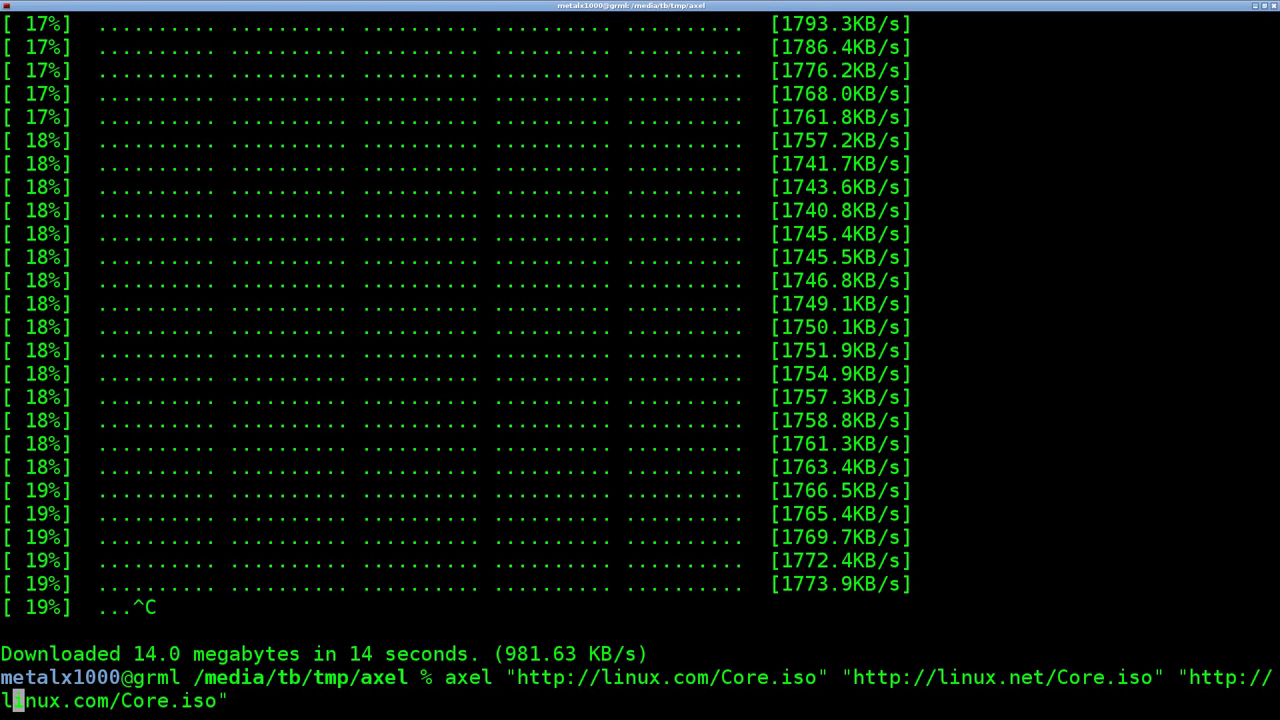
{"action": "key", "text": "Right"}
{"action": "key", "text": "Right"}
{"action": "key", "text": "Right"}
{"action": "key", "text": "Right"}
{"action": "key", "text": "Right"}
{"action": "key", "text": "Delete"}
{"action": "key", "text": "Delete"}
{"action": "key", "text": "Delete"}
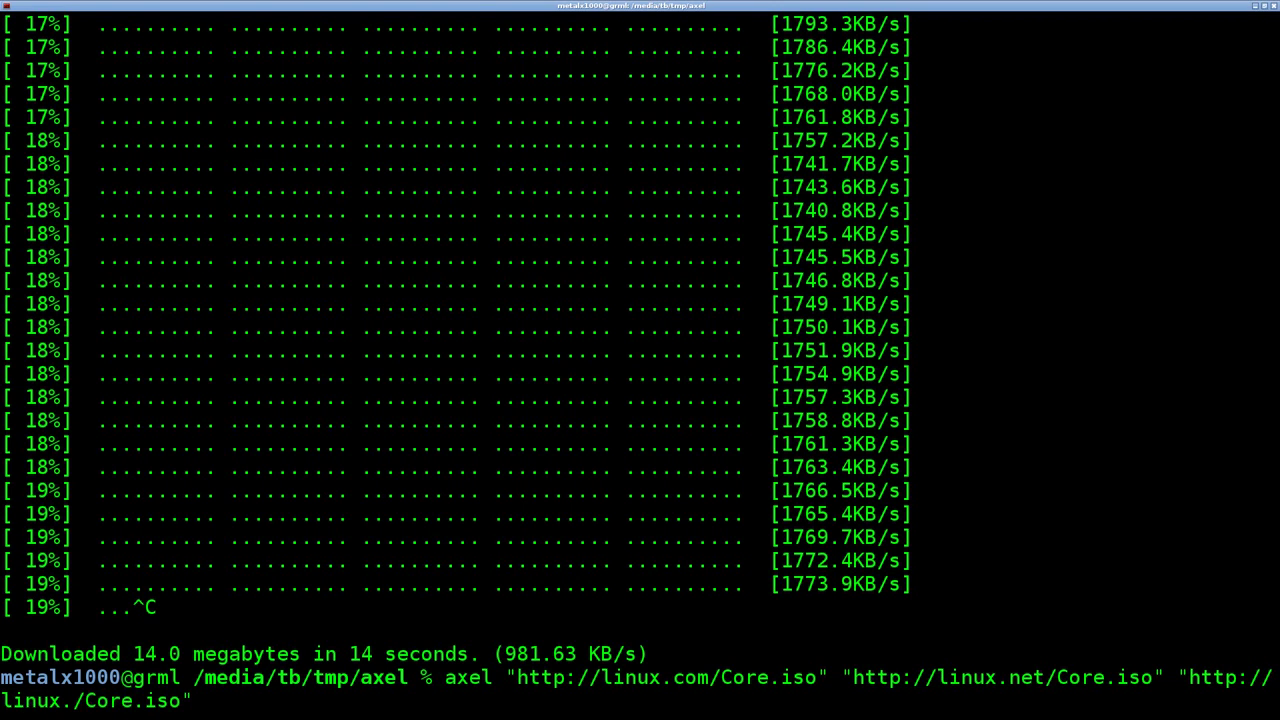
{"action": "type", "text": "uk"}
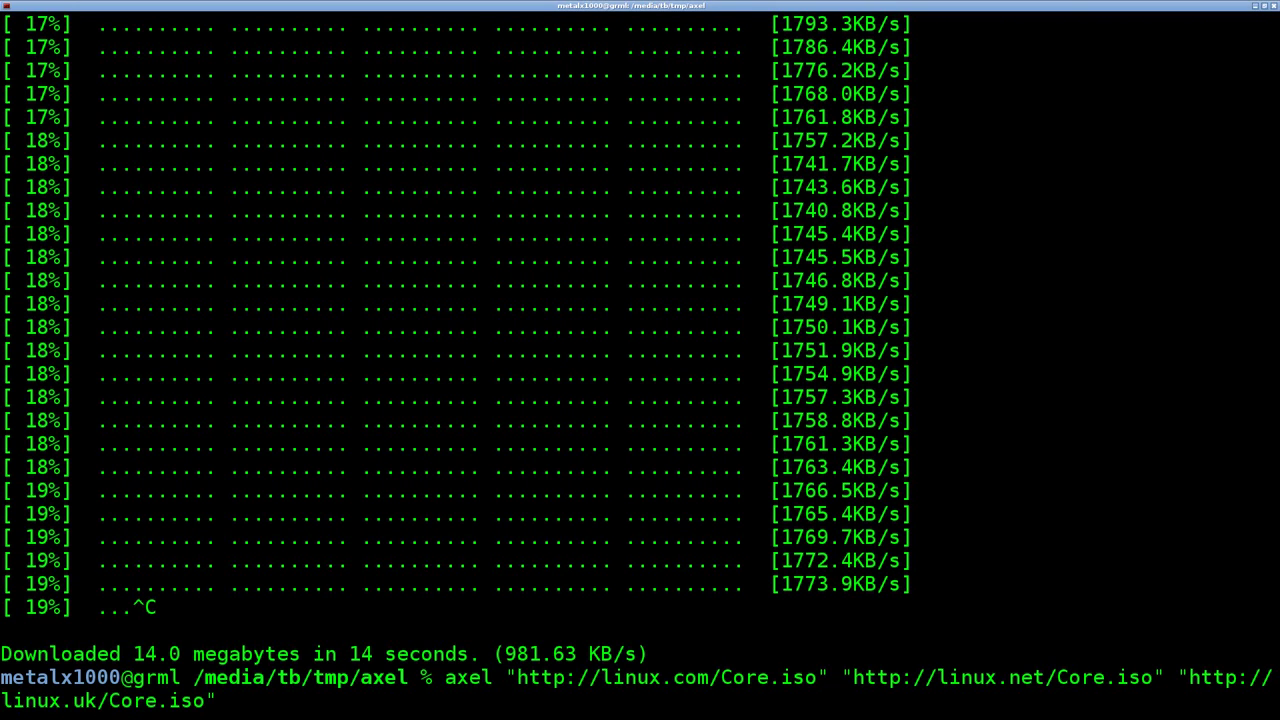
{"action": "key", "text": "Return"}
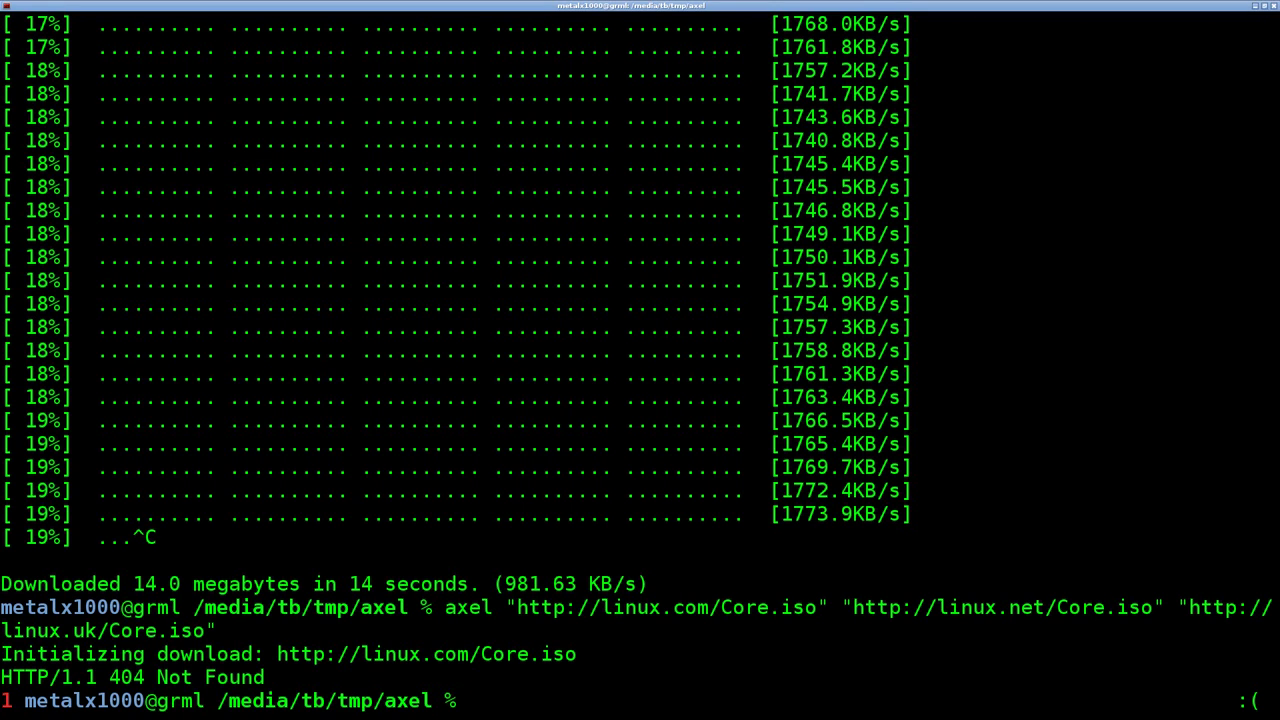
Highlight the 19% progress figure of the interrupted download and enter "wget -c" at the prompt.
{"action": "left_click_drag", "start_coordinate": [24, 537], "coordinate": [62, 538]}
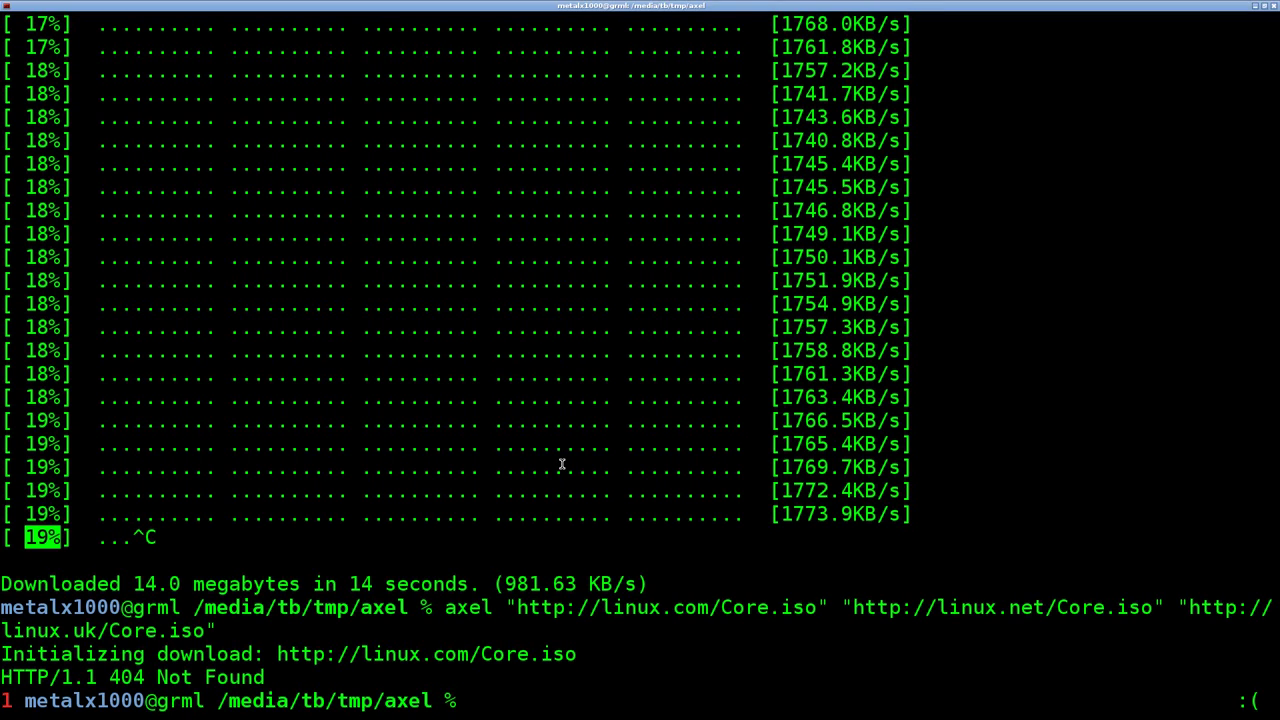
{"action": "type", "text": "wget -c"}
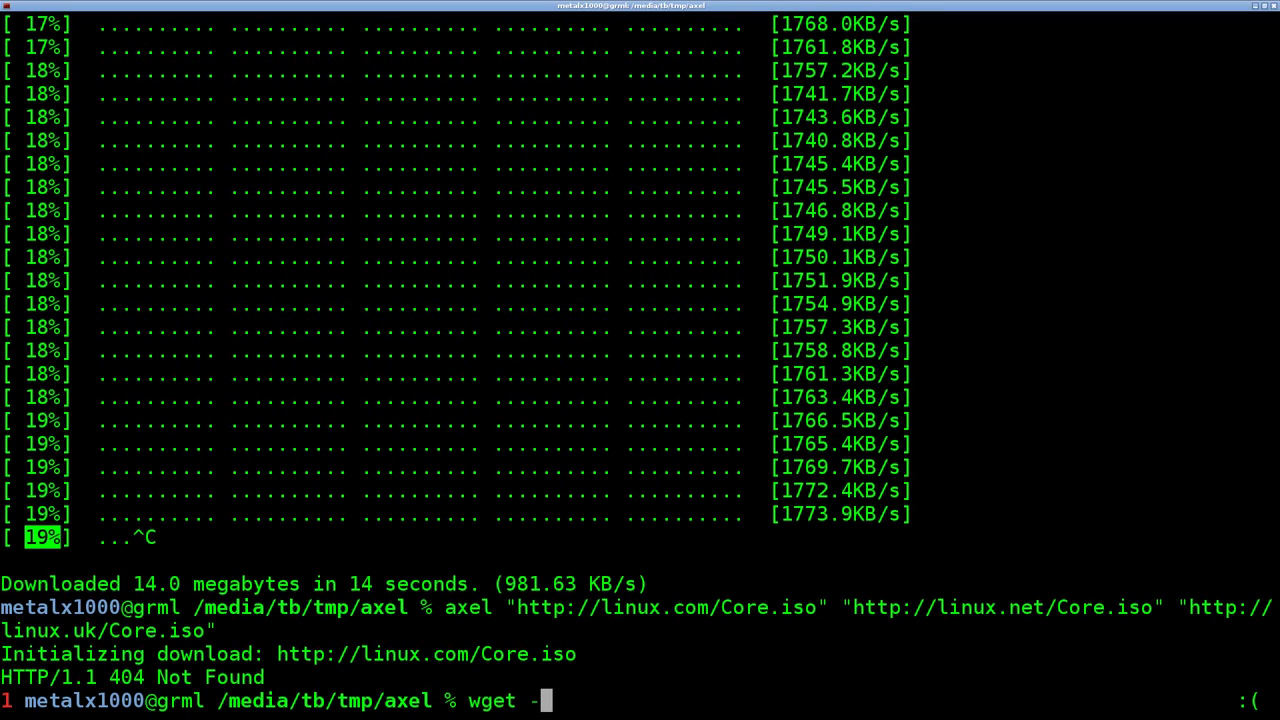